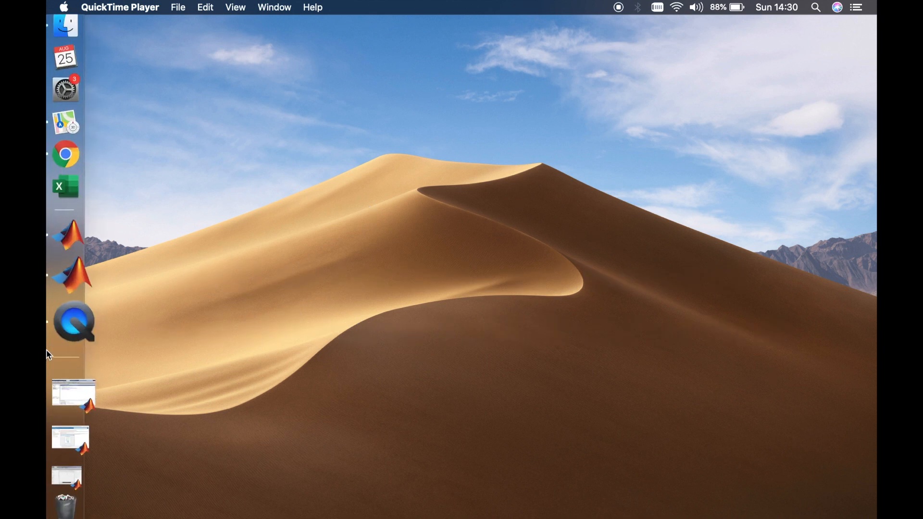
Restore the App Designer window with the blank app from the Dock.
click(76, 304)
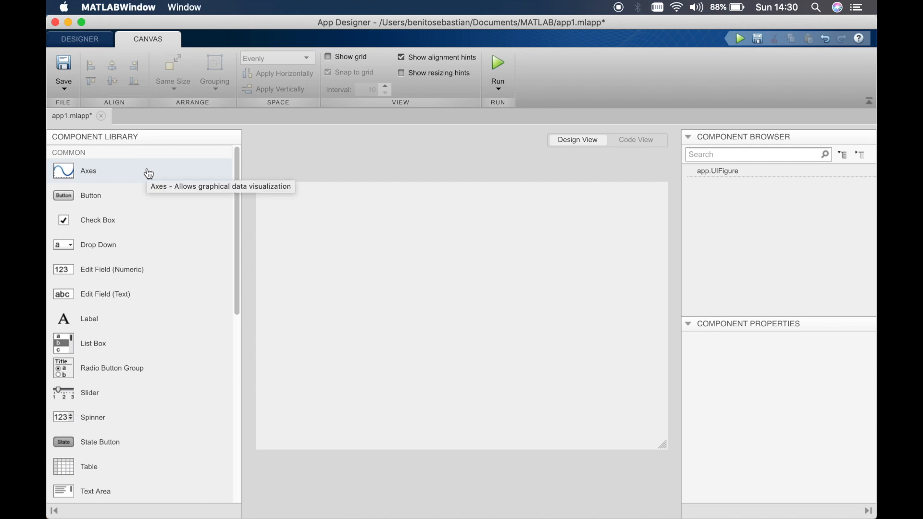
Add an axes to the blank canvas and enlarge it to fill most of the app.
drag(149, 174, 376, 257)
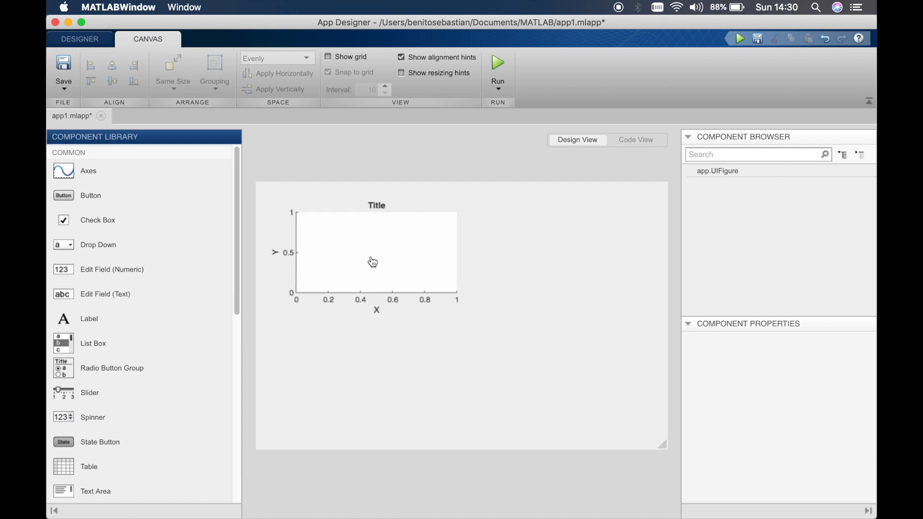
mouse_move(457, 303)
mouse_down()
mouse_move(642, 364)
mouse_move(658, 390)
mouse_up()
click(556, 404)
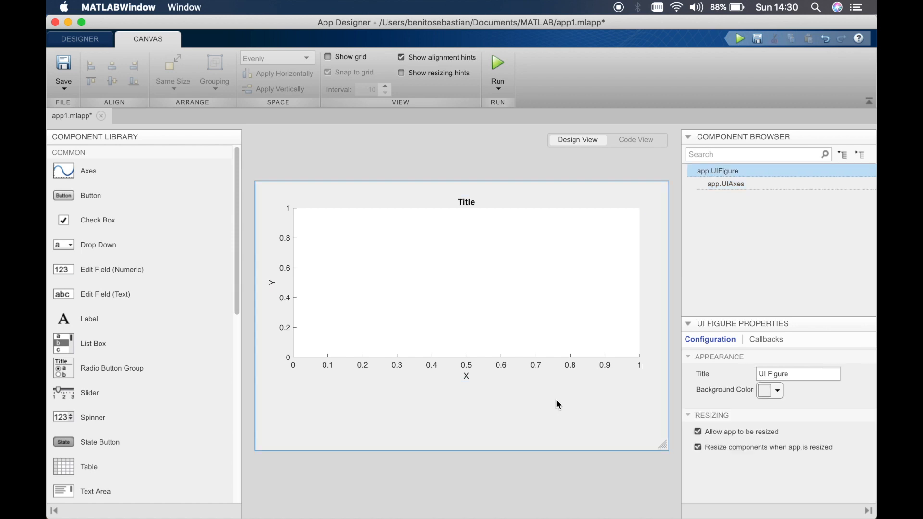
Add a button below the axes and label it Plot.
drag(90, 195, 542, 409)
double_click(542, 409)
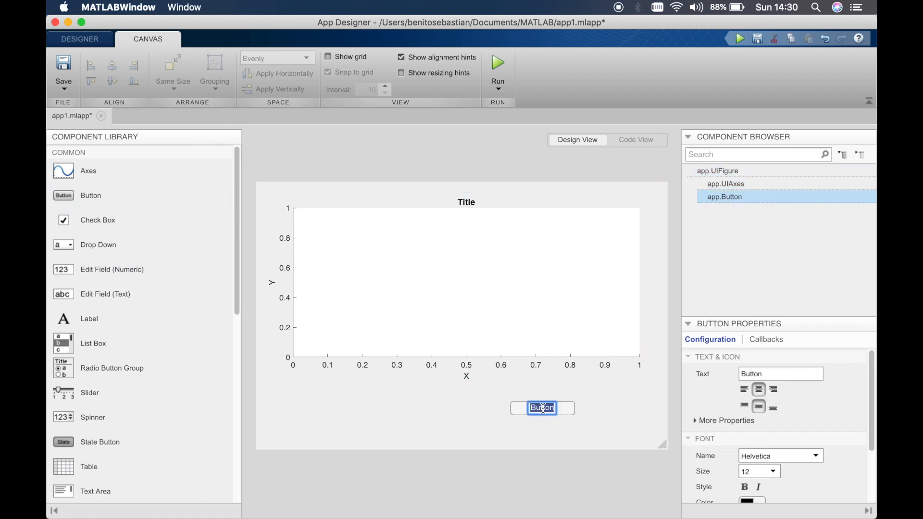
text(PLo)
key(BackSpace)
key(BackSpace)
text(lot)
click(482, 409)
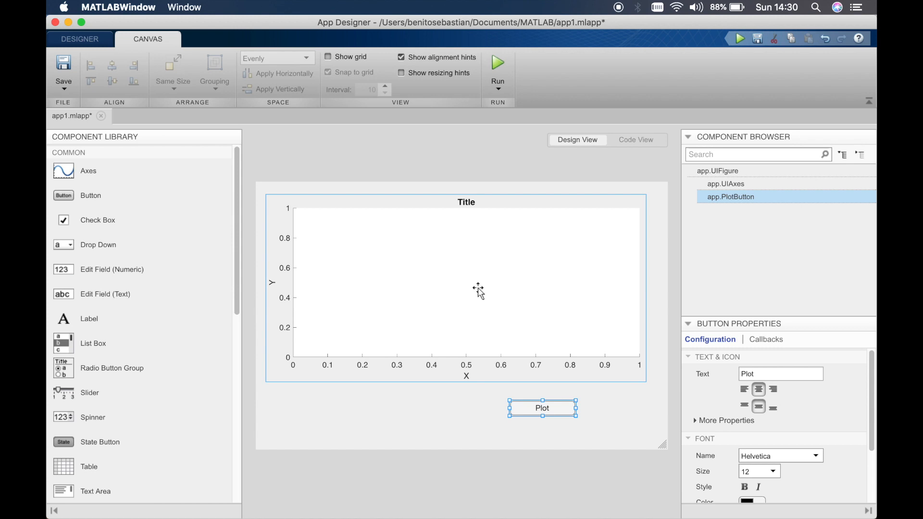
Add a numeric edit field beside the button and label it m.
drag(112, 270, 441, 421)
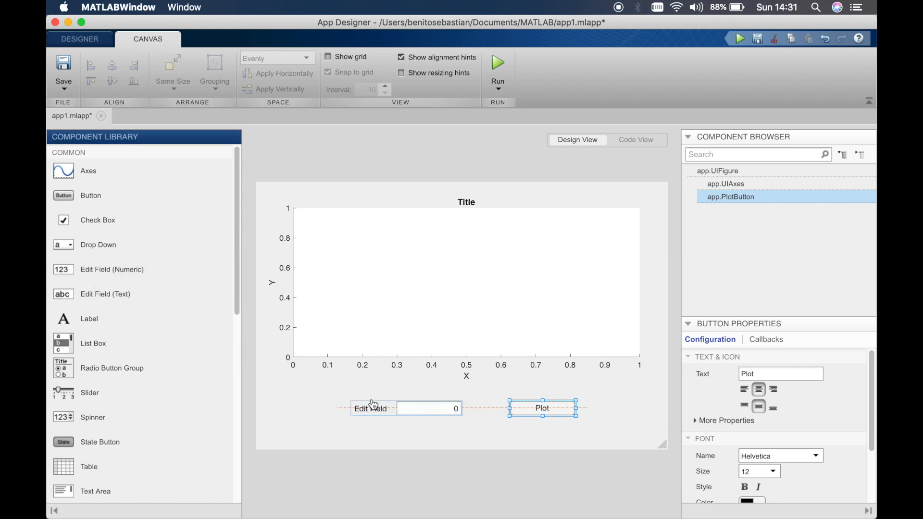
click(373, 410)
double_click(370, 409)
text(m)
key(Return)
click(575, 313)
Set the axes title to y = mx, then select the m numeric field.
double_click(757, 374)
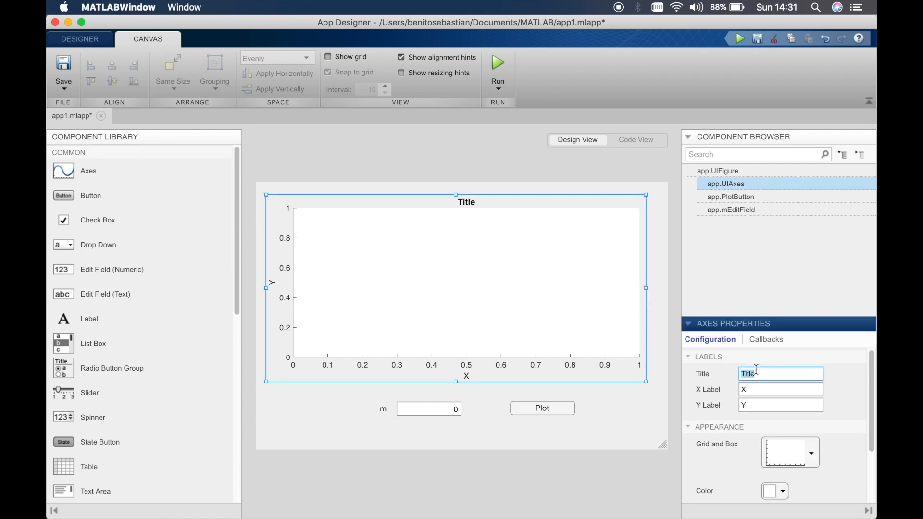
text(y = mx)
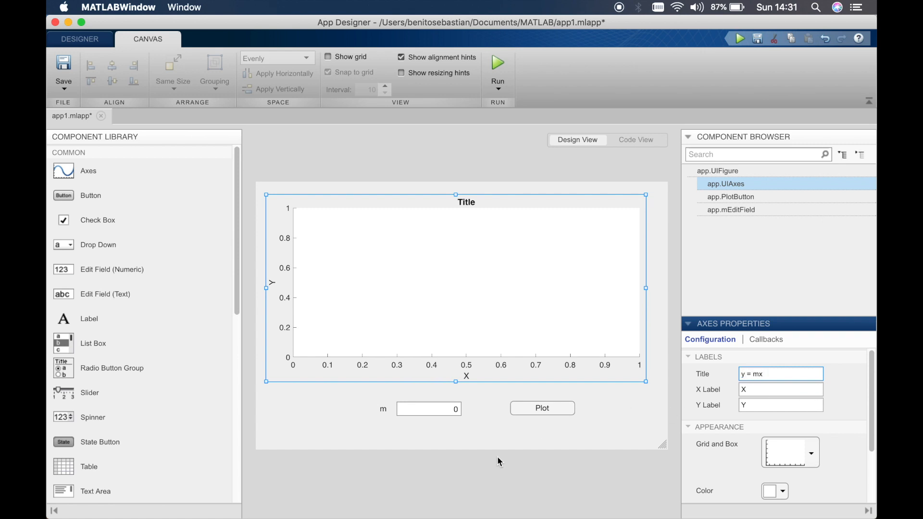
click(418, 409)
key(Return)
click(486, 393)
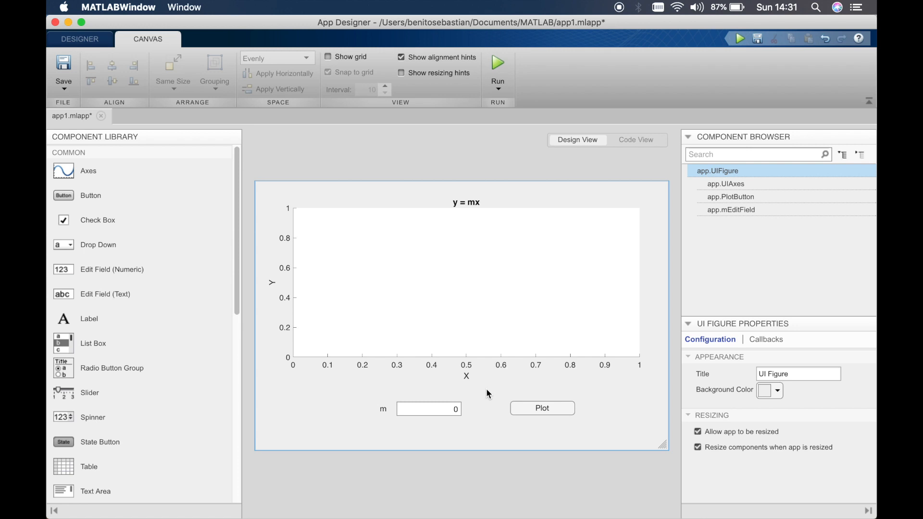
click(446, 408)
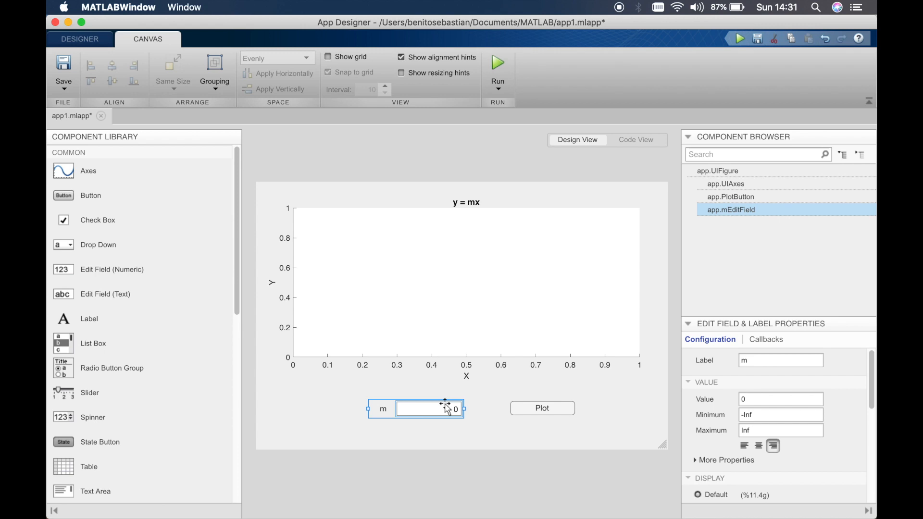
double_click(451, 408)
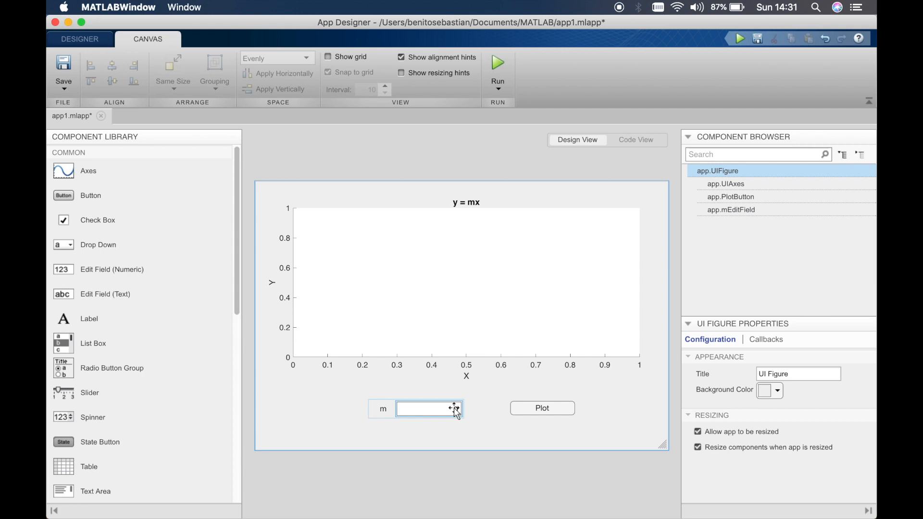
Browse the context menus of the m field and Plot button without choosing anything.
right_click(456, 410)
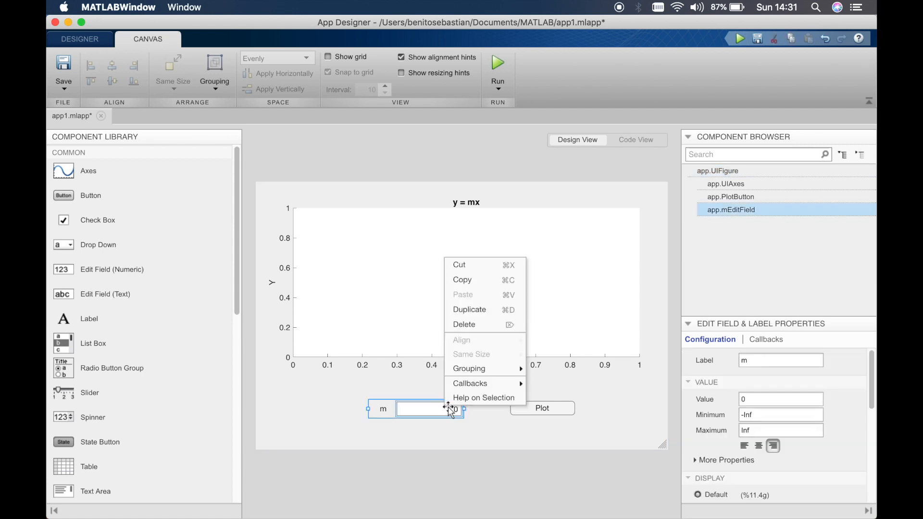
mouse_move(470, 383)
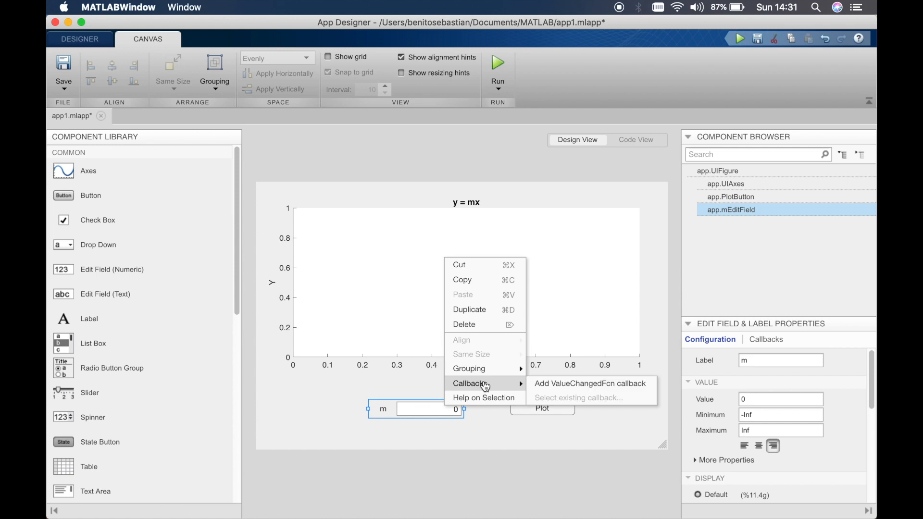
click(487, 418)
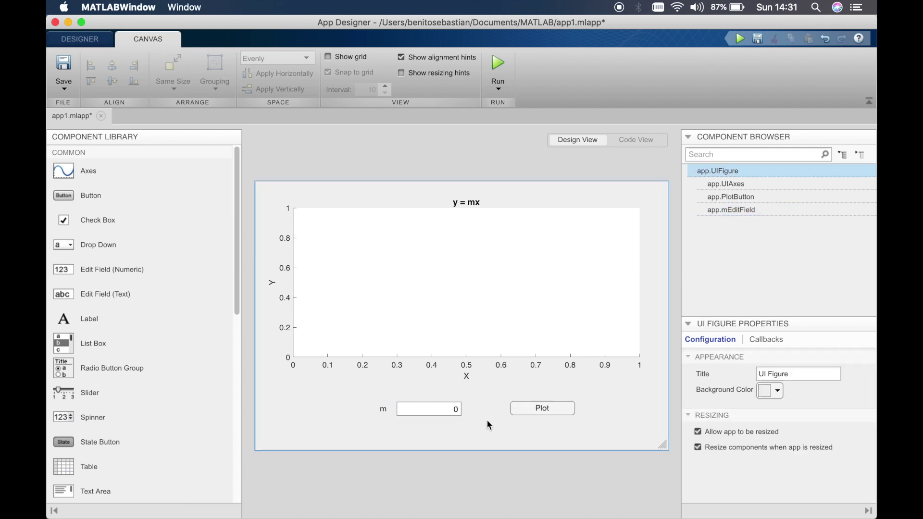
right_click(538, 414)
mouse_move(562, 387)
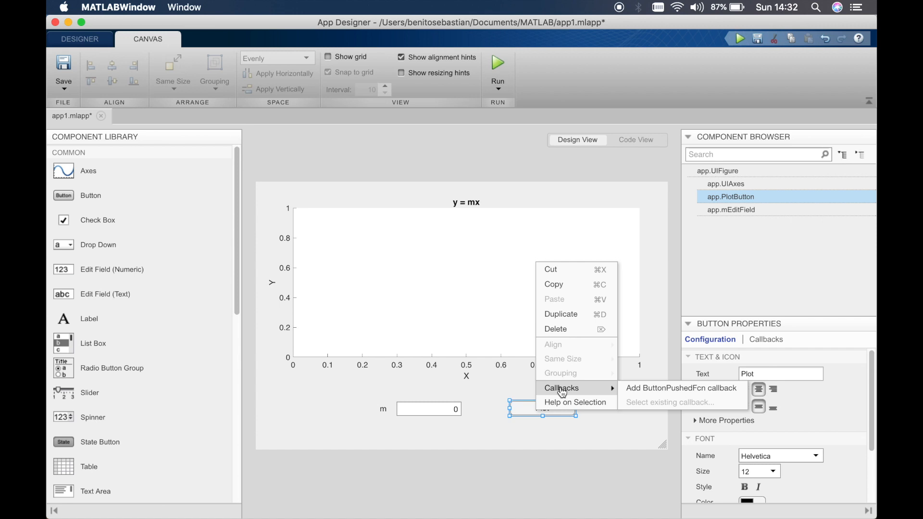
click(494, 396)
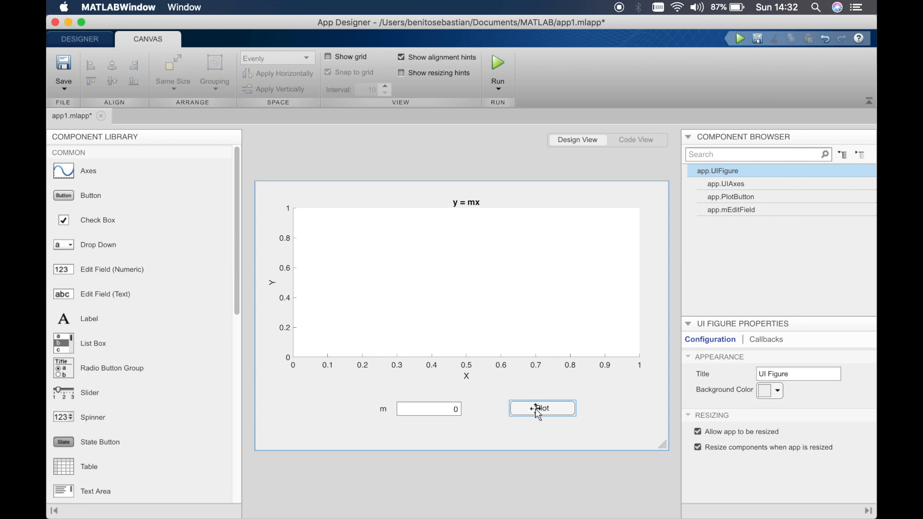
Bring up the Plot button's callback options from its context menu.
right_click(542, 408)
mouse_move(561, 385)
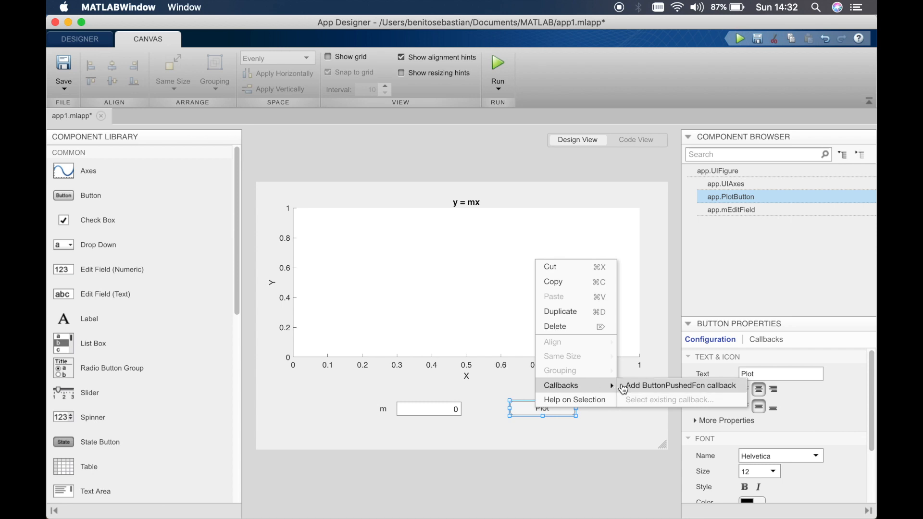
click(439, 411)
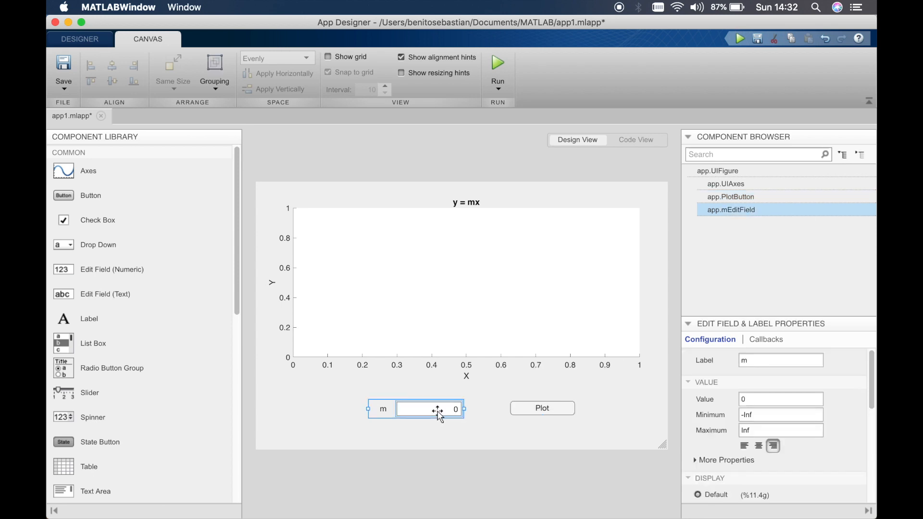
click(493, 416)
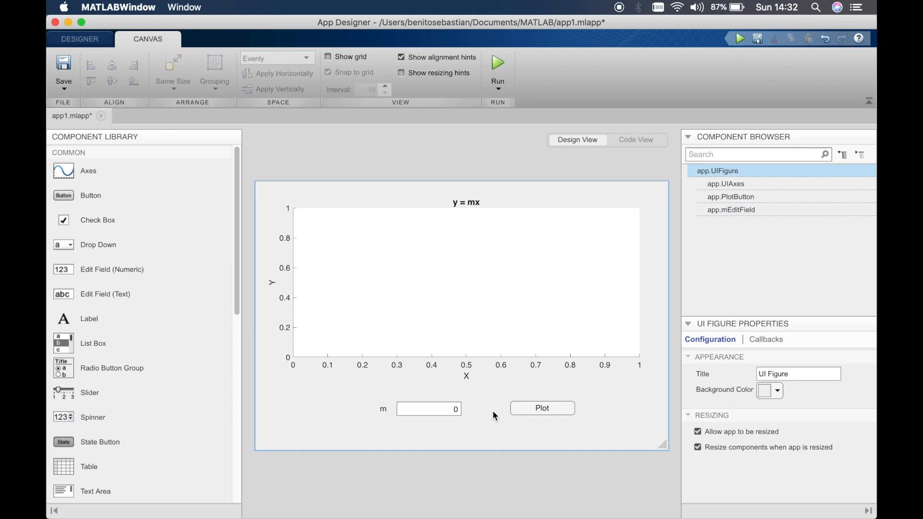
right_click(529, 410)
mouse_move(553, 382)
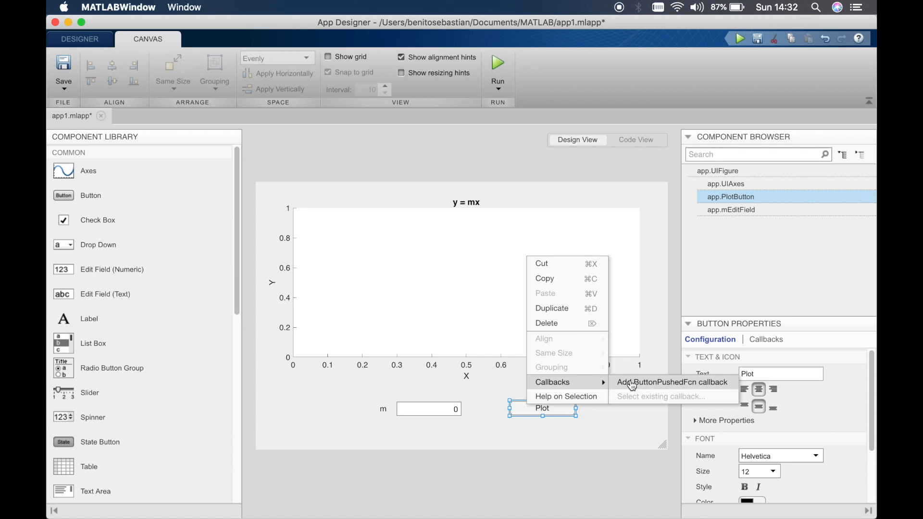
Add a ButtonPushedFcn callback for the Plot button and start a line after x = 1:1:100.
click(632, 385)
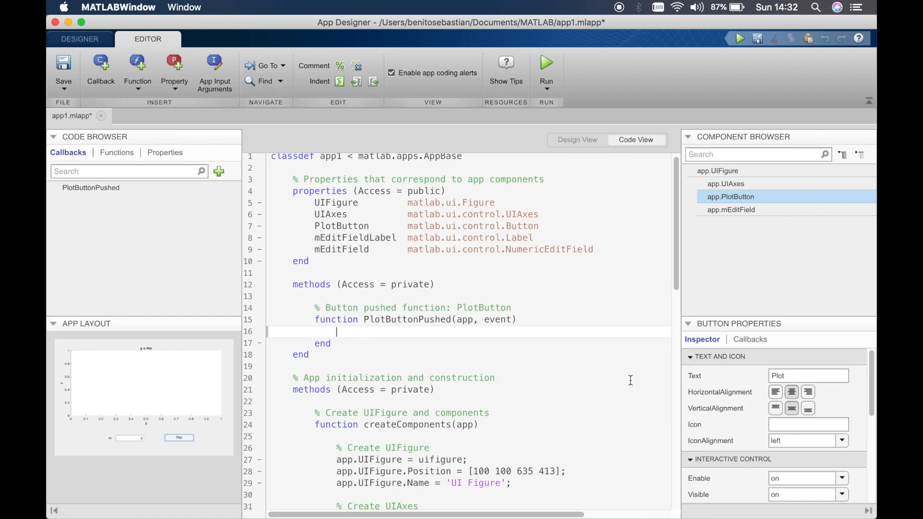
text(x = 1:1:)
text(100;)
key(Return)
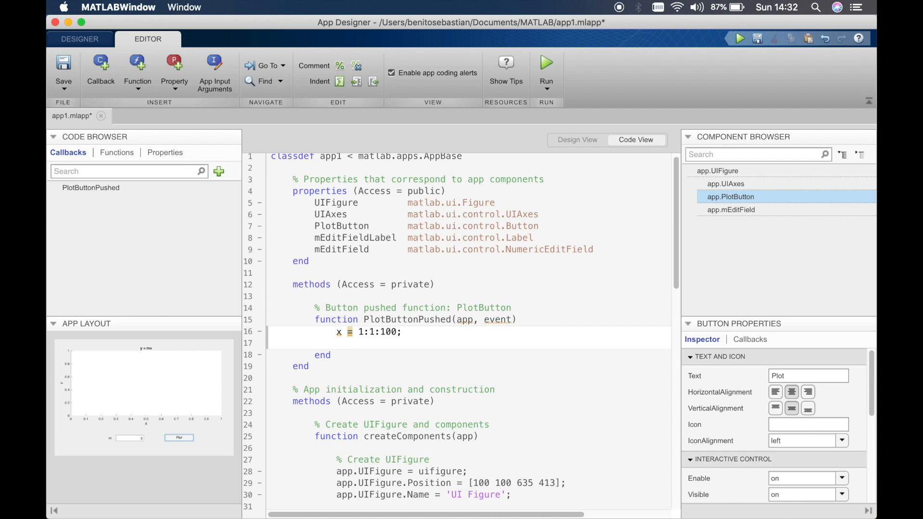
text(y)
key(BackSpace)
text(m)
text( = app.)
text(mEditField.Value;)
Write m = app.mEditField.Value; and y = m*x; then begin the plot( line.
key(Return)
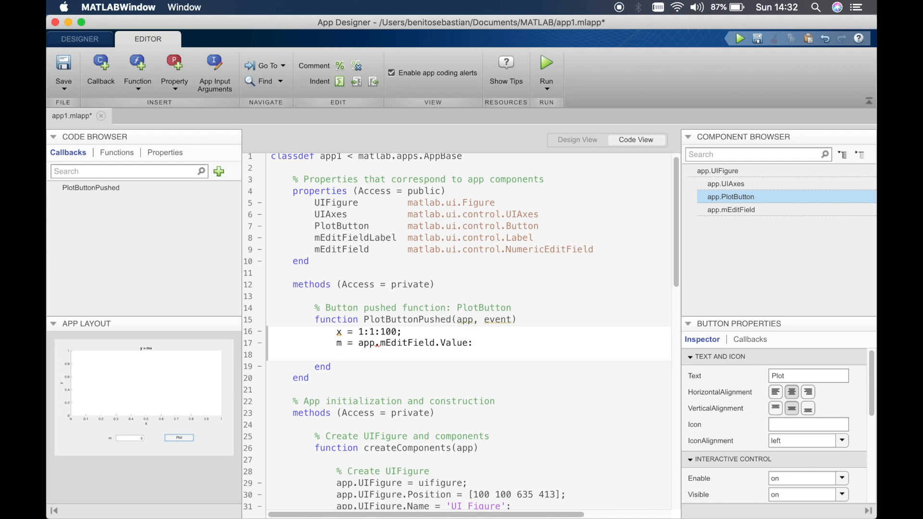
key(BackSpace)
key(BackSpace)
text(;)
key(Return)
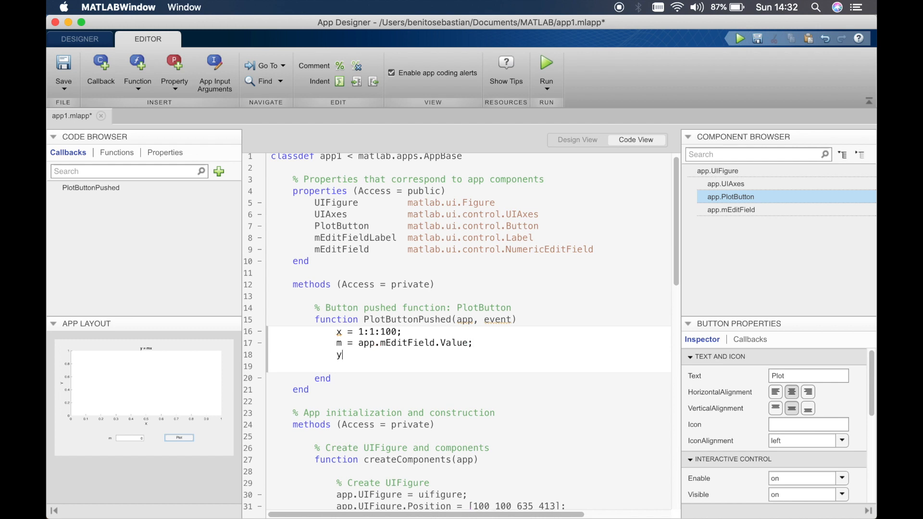
text(y = m)
key(BackSpace)
text(m*x;)
key(Return)
text(plot()
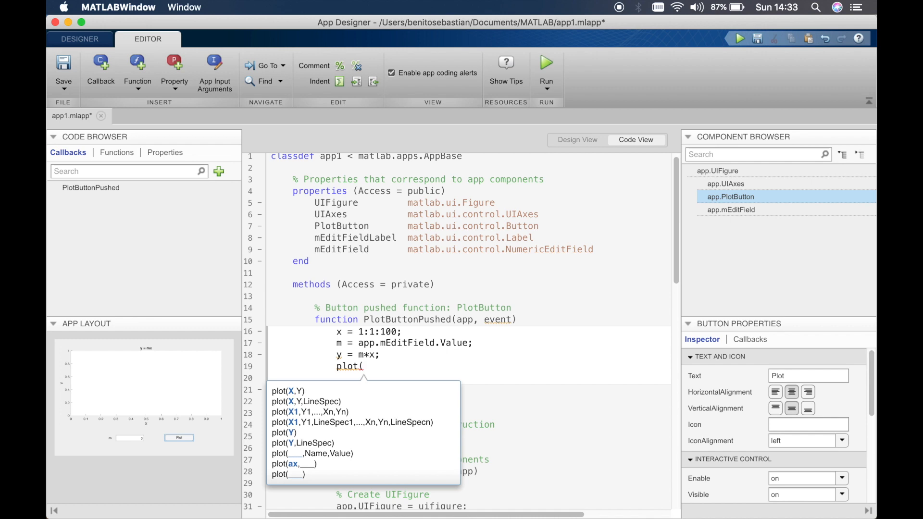
Complete the line as plot(app.UIAxes,y); and return to Design View.
click(148, 404)
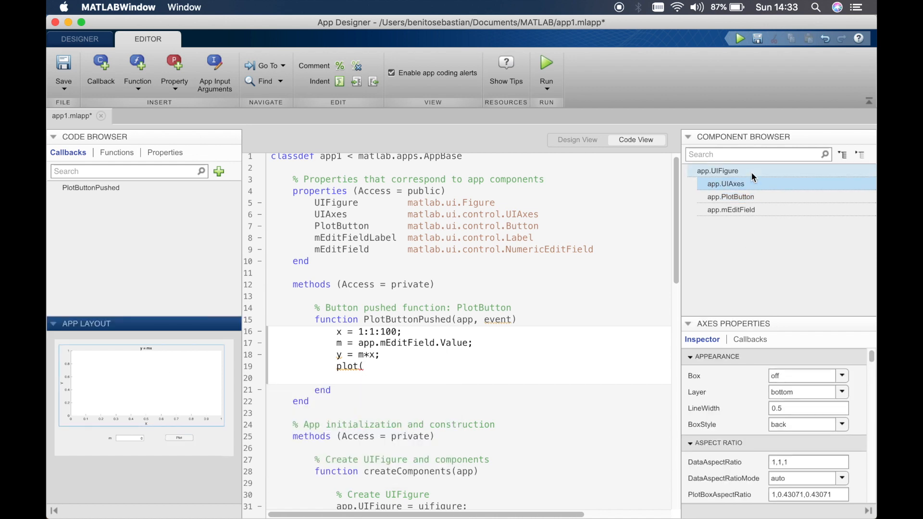
click(383, 366)
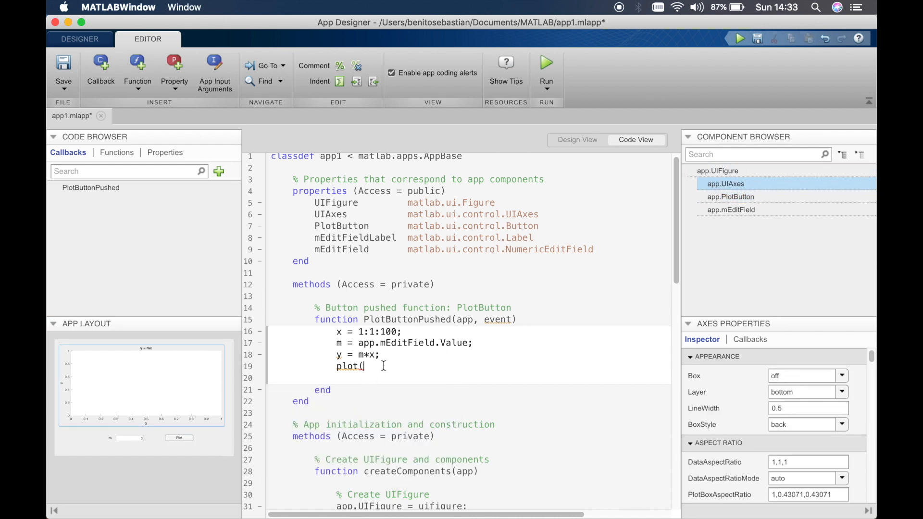
text(app.UI)
key(Tab)
key(Return)
text(.)
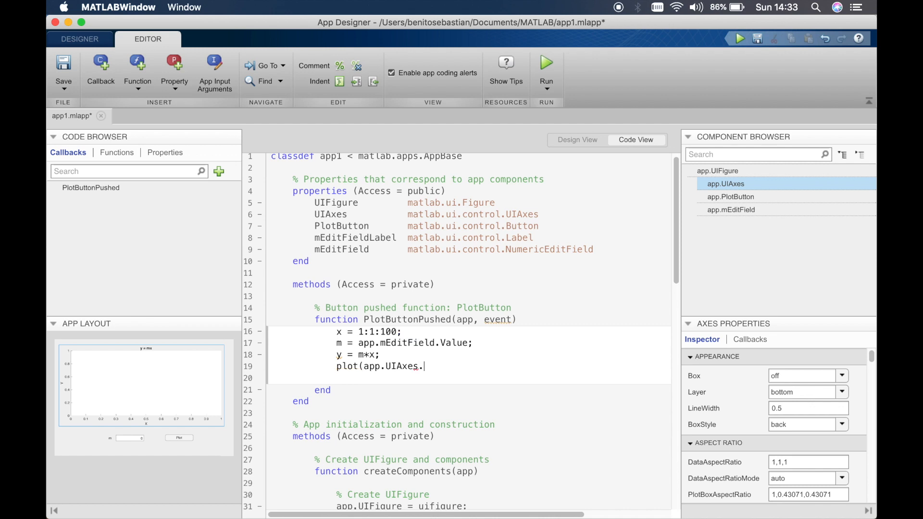
key(BackSpace)
text(,)
text(y);)
click(576, 139)
Run the app, enter m = 2 and plot the line y = 2x.
click(497, 66)
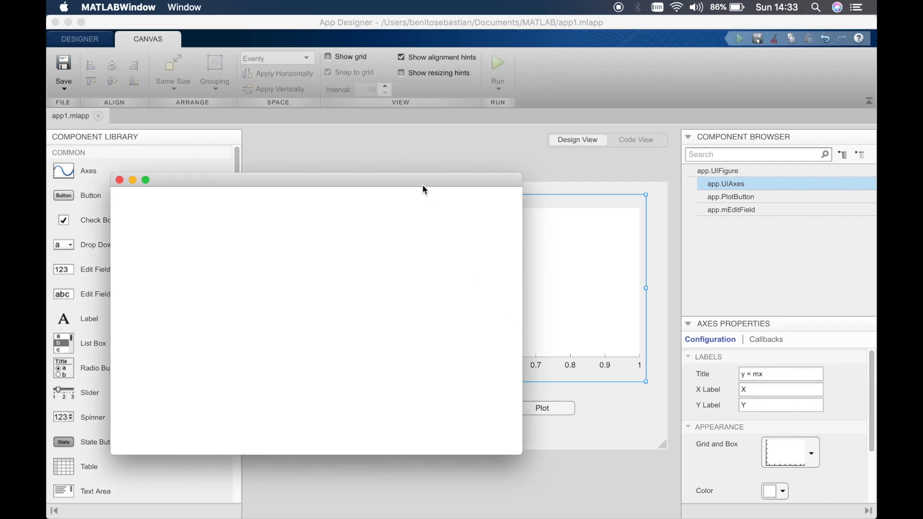
drag(424, 183, 574, 185)
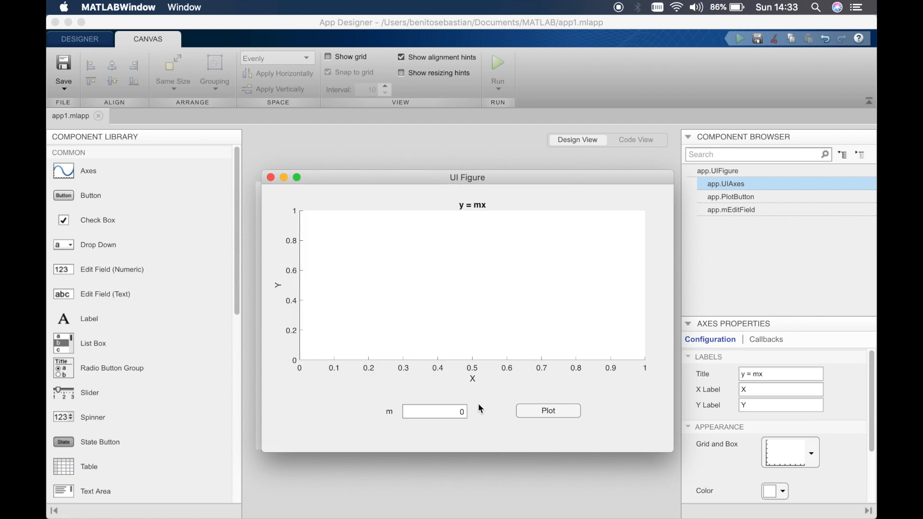
click(462, 411)
click(461, 411)
text(2)
click(546, 410)
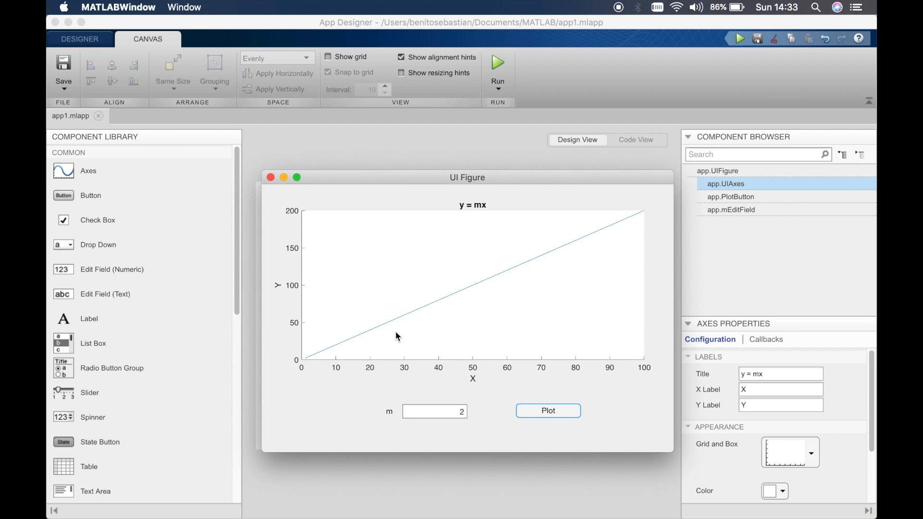
Clear the m field to enter a new slope value of 4.
click(459, 411)
key(BackSpace)
text(4)
click(272, 177)
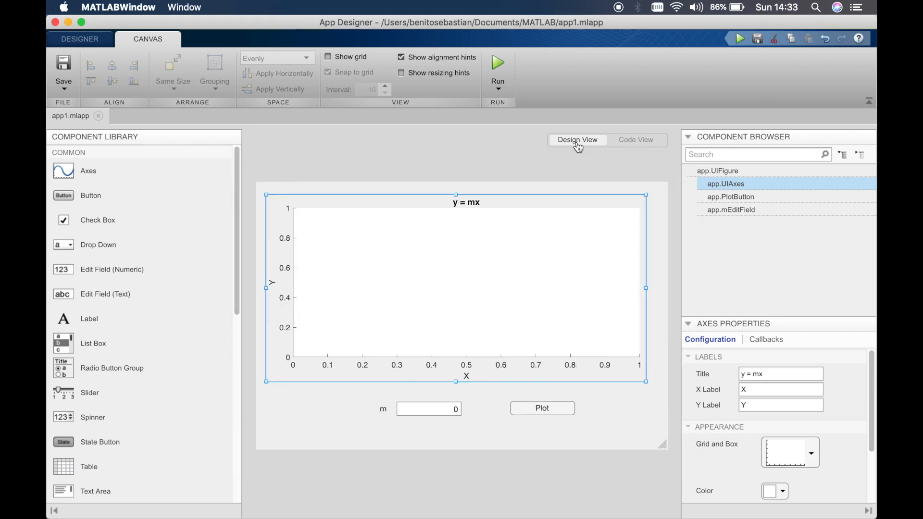
click(635, 139)
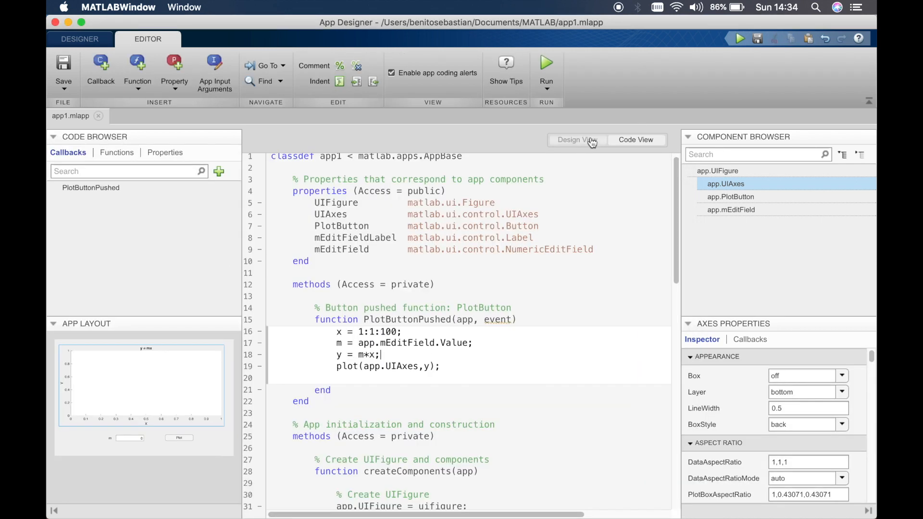
click(577, 139)
click(577, 139)
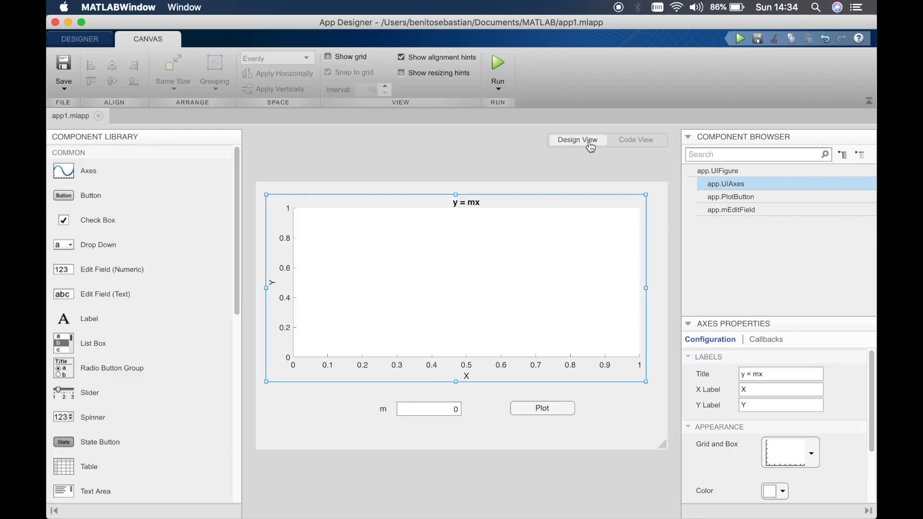
click(480, 391)
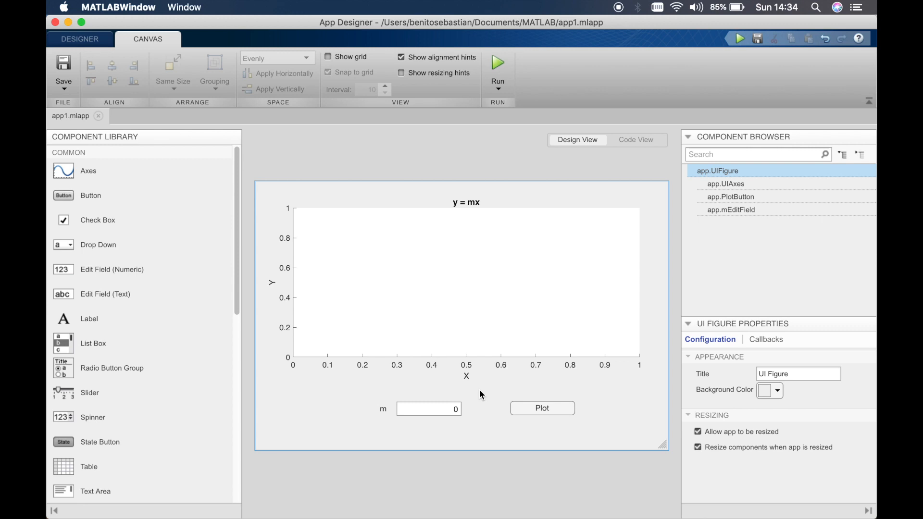
click(445, 411)
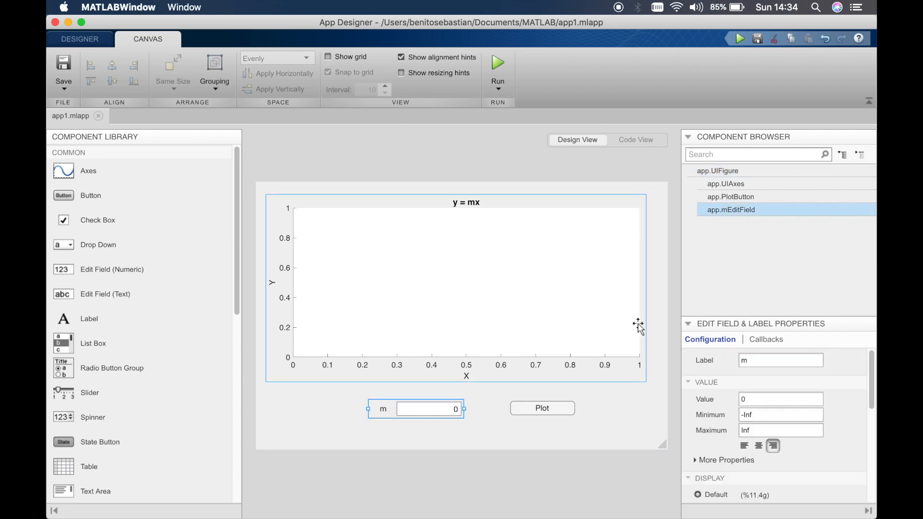
click(731, 209)
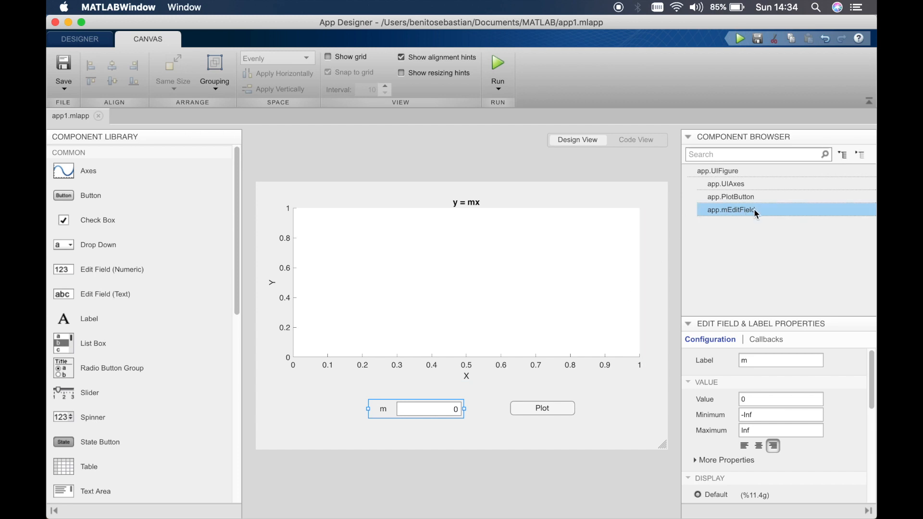
Link mEditField's ValueChangedFcn to the existing PlotButtonPushed callback.
right_click(774, 211)
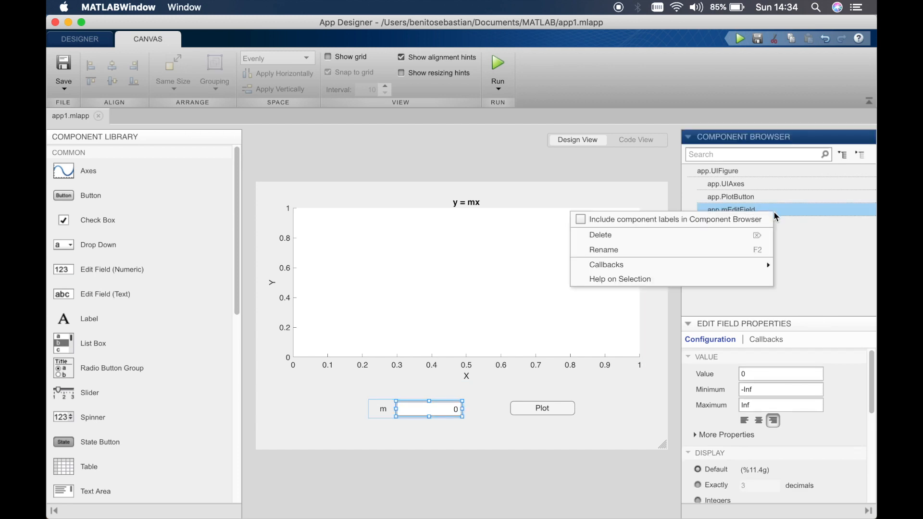
mouse_move(607, 264)
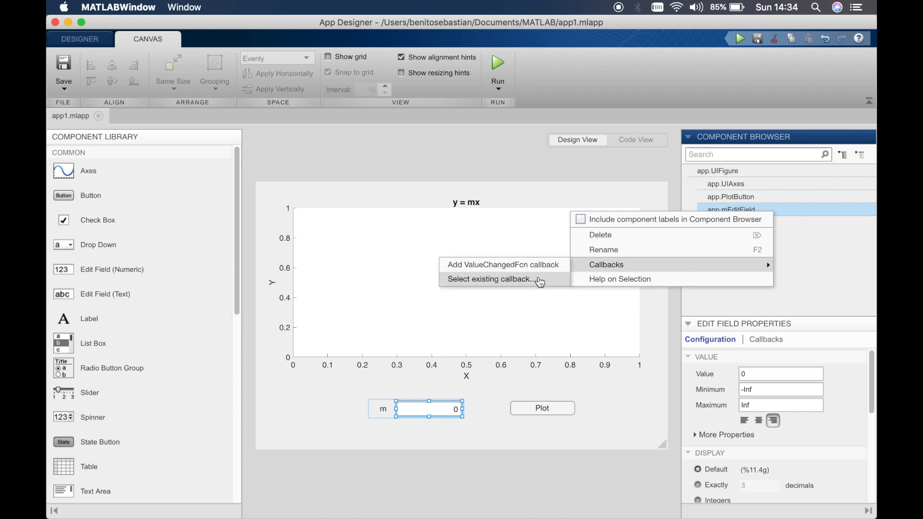
click(540, 281)
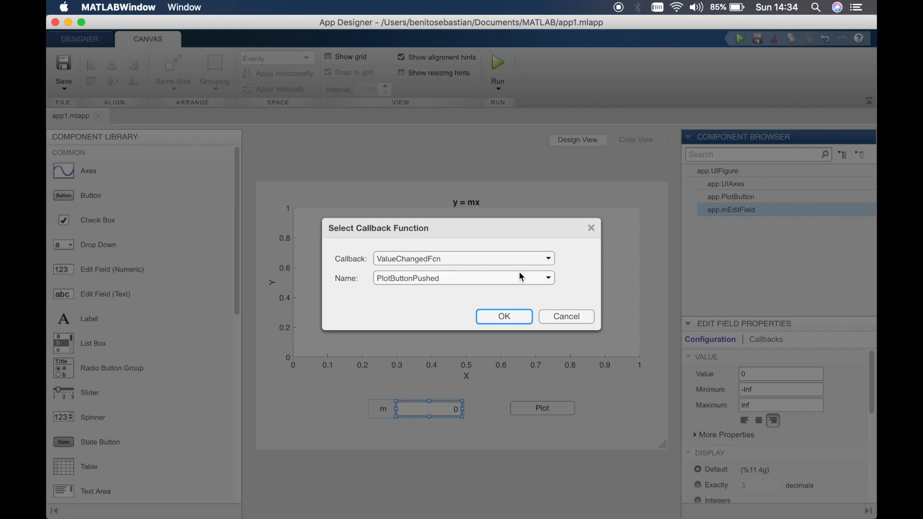
click(403, 257)
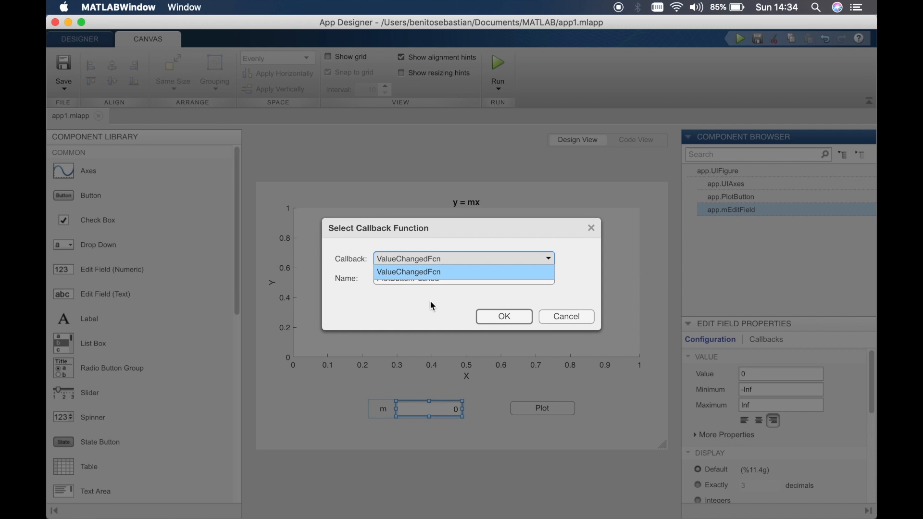
click(515, 272)
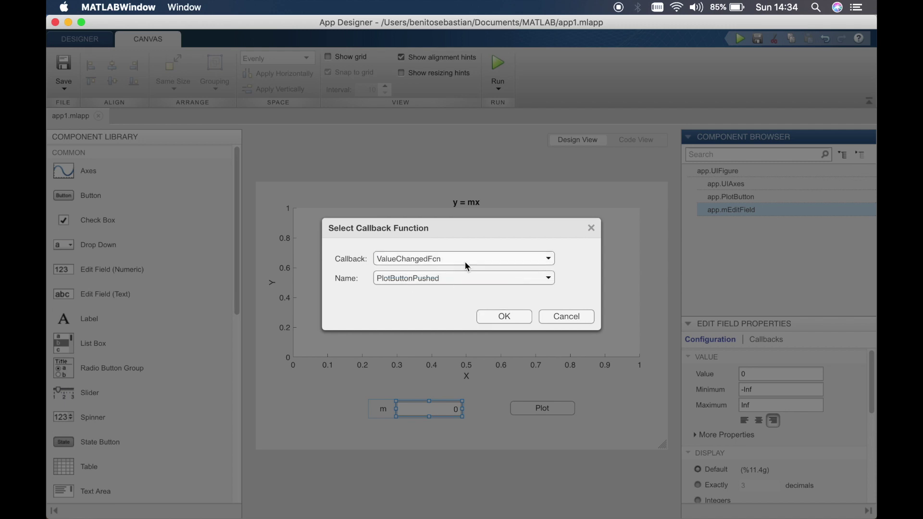
click(403, 282)
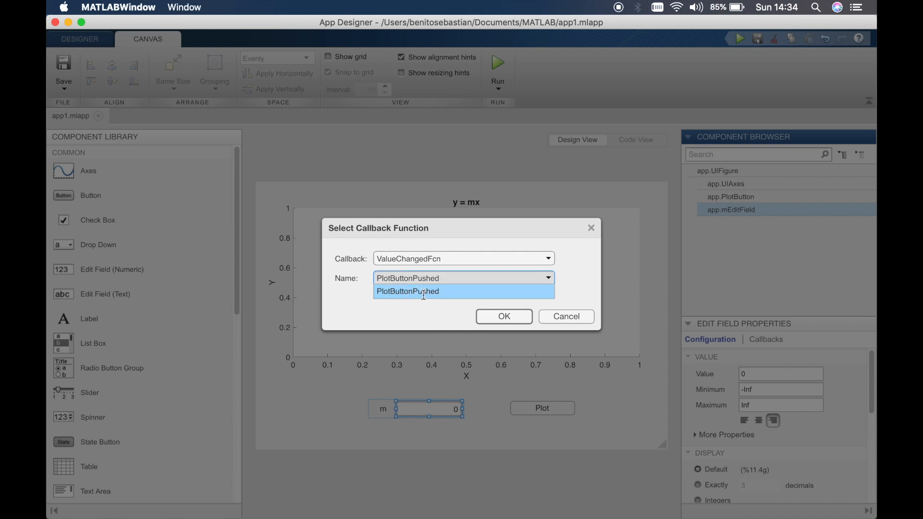
click(504, 315)
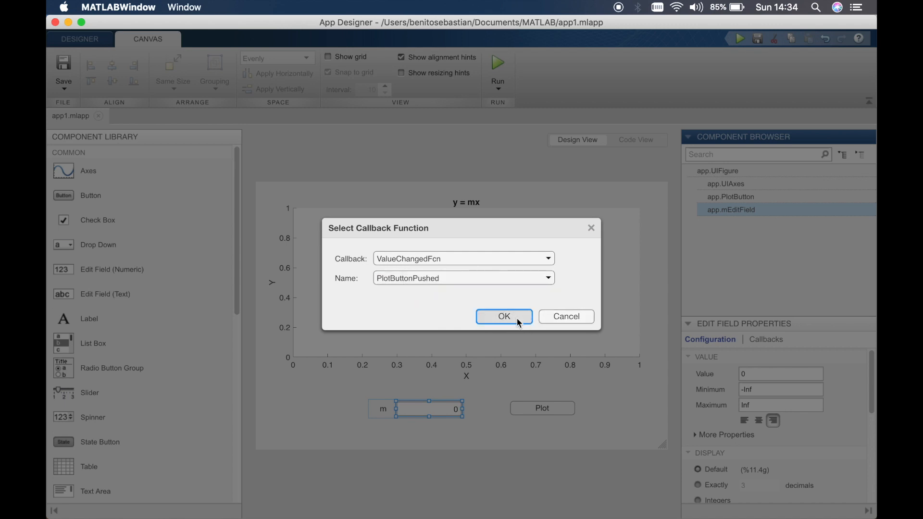
click(633, 139)
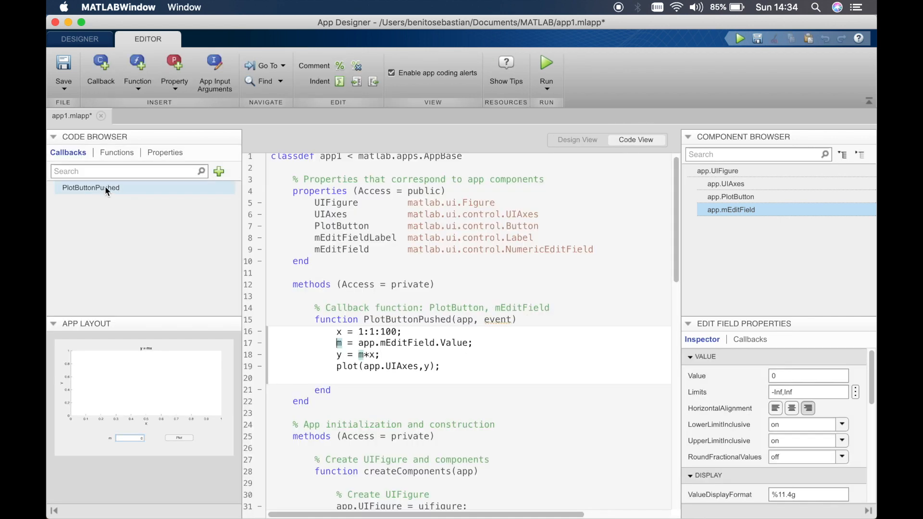
click(114, 188)
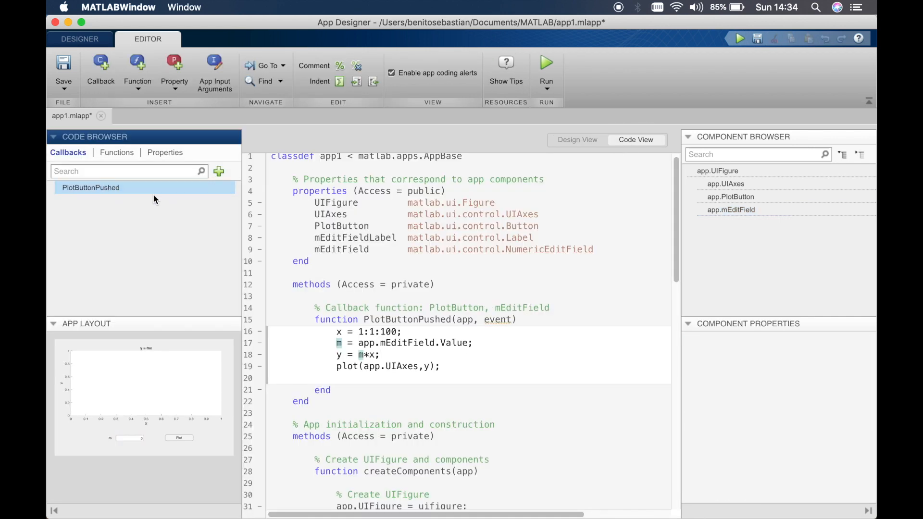
click(578, 139)
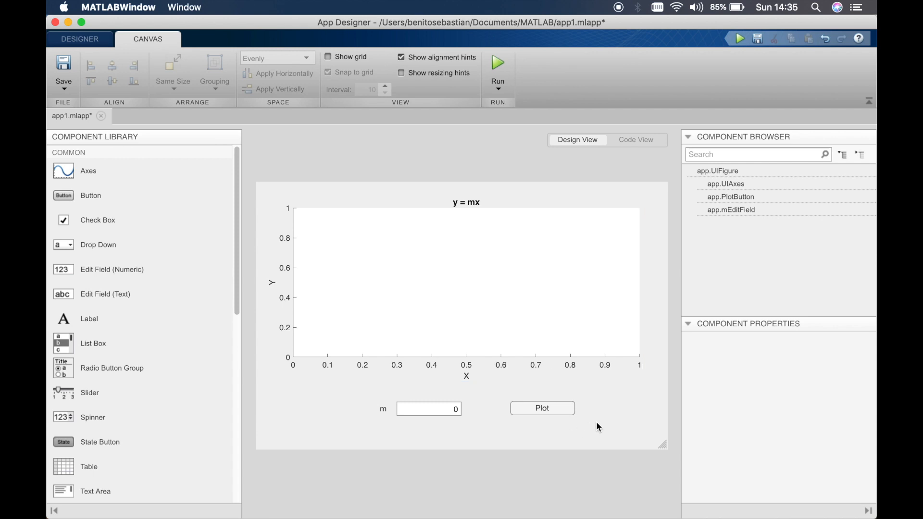
click(635, 140)
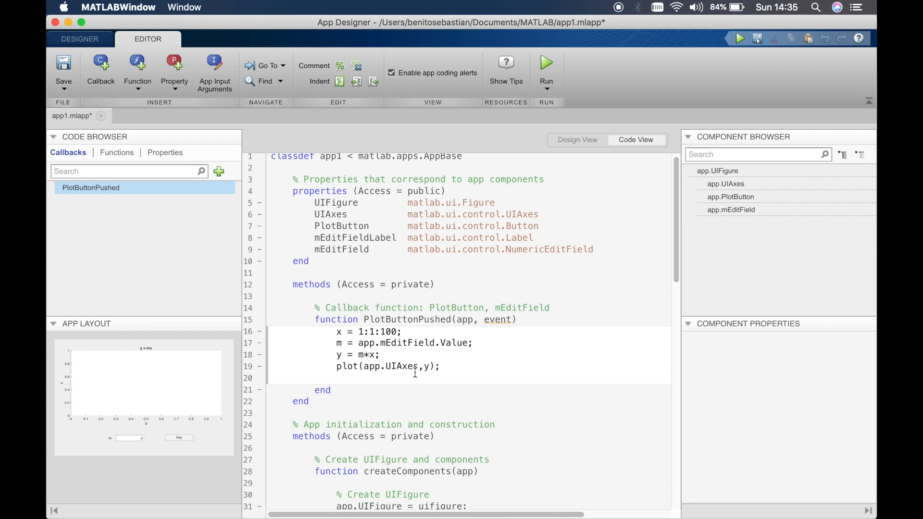
click(576, 140)
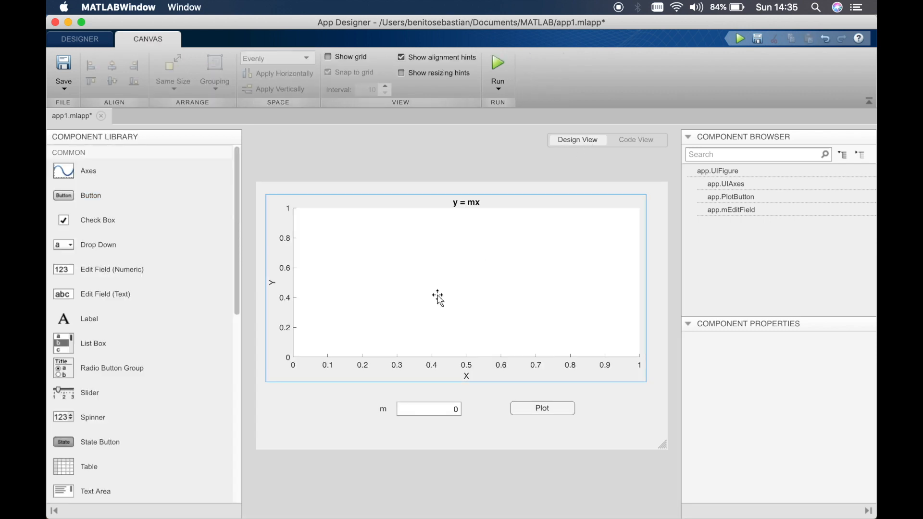
click(436, 408)
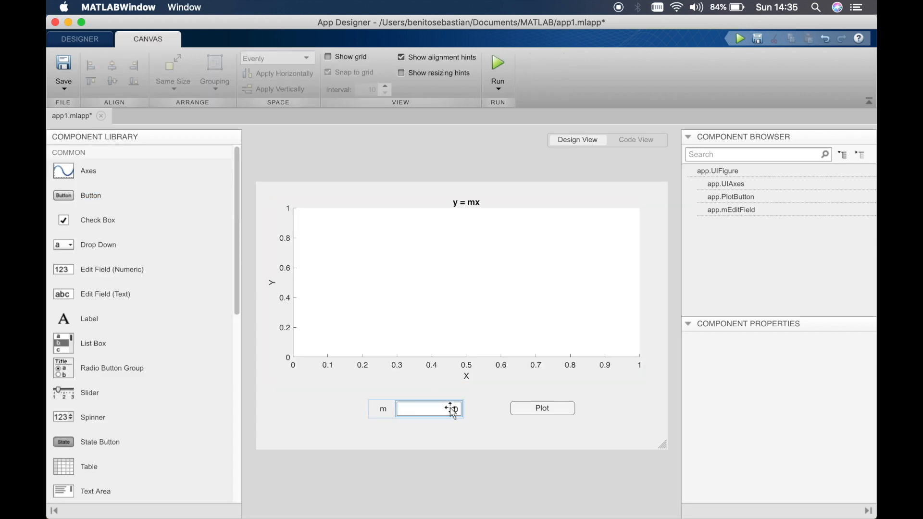
click(452, 434)
click(450, 412)
right_click(451, 411)
mouse_move(474, 387)
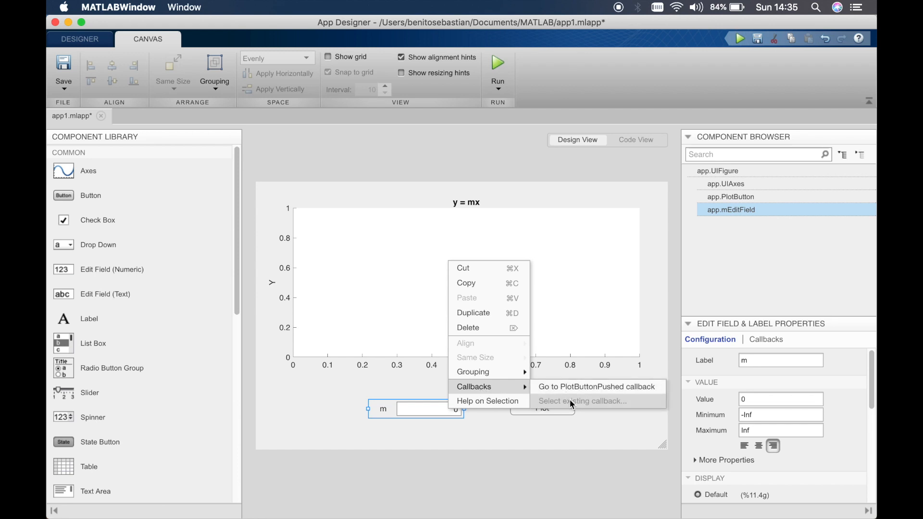
click(594, 431)
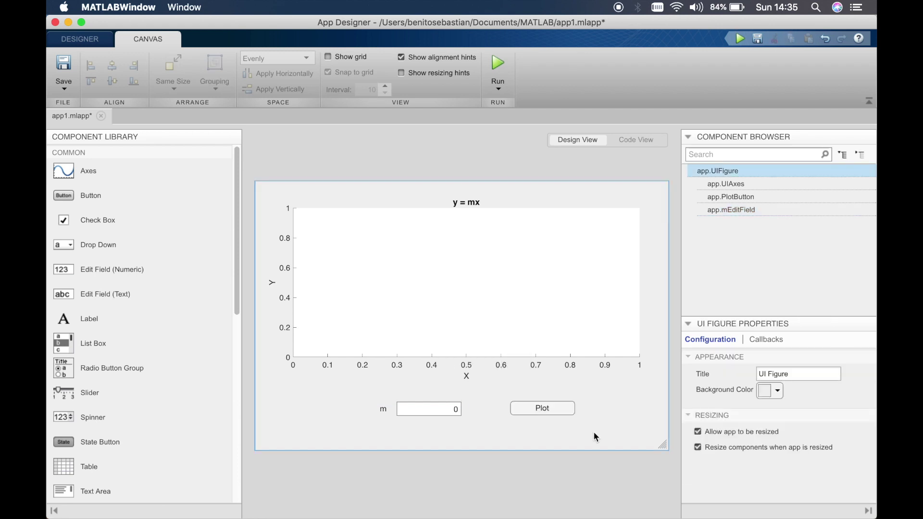
Run the app and plot the line for m = 5 by committing the field value.
click(504, 70)
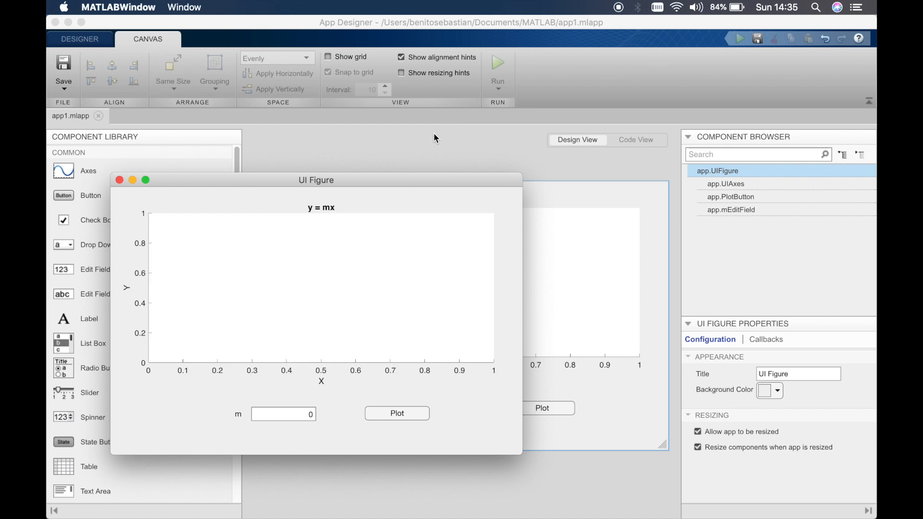
drag(412, 181, 586, 162)
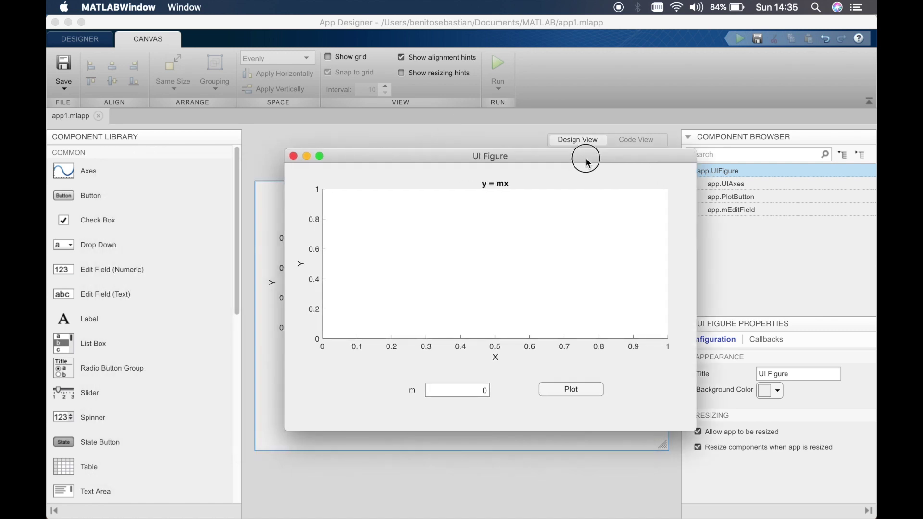
double_click(476, 391)
text(5)
key(Return)
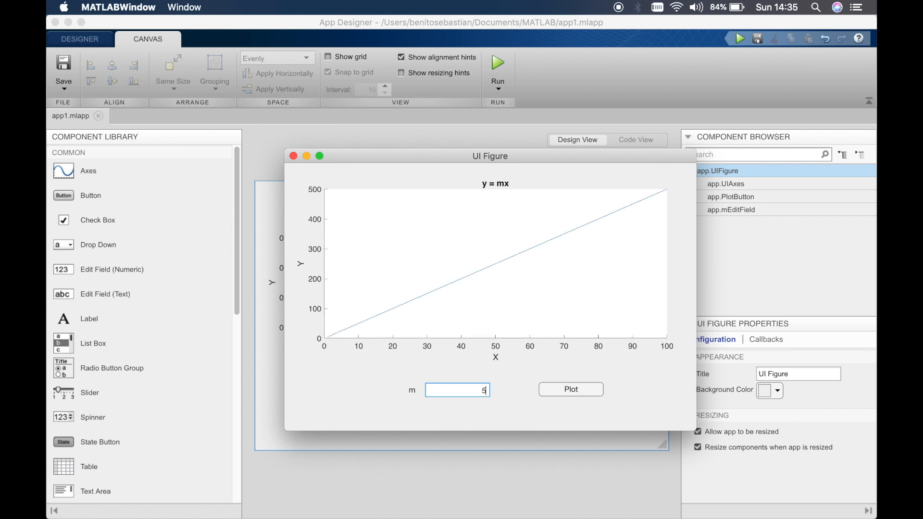
Change m to 2 and plot the line with the Plot button.
double_click(485, 389)
text(2)
click(577, 389)
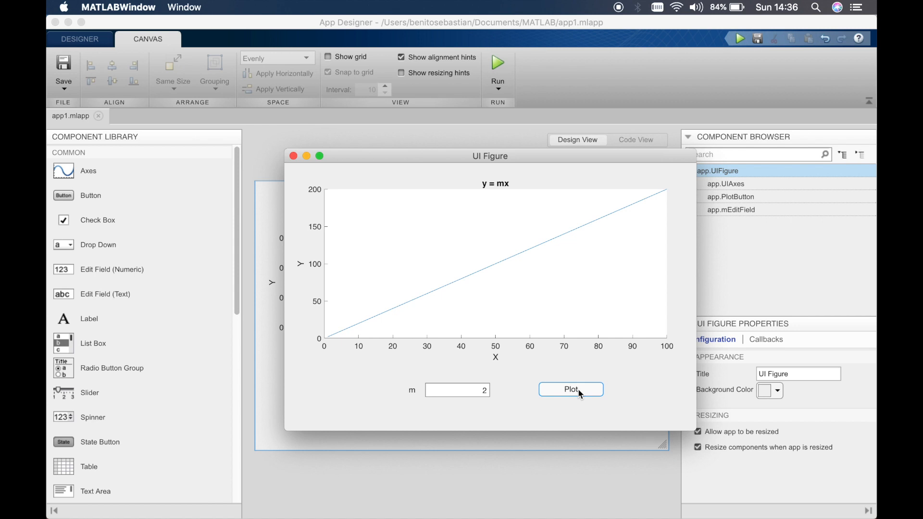
Close the running UI Figure window to return to the design canvas.
click(293, 156)
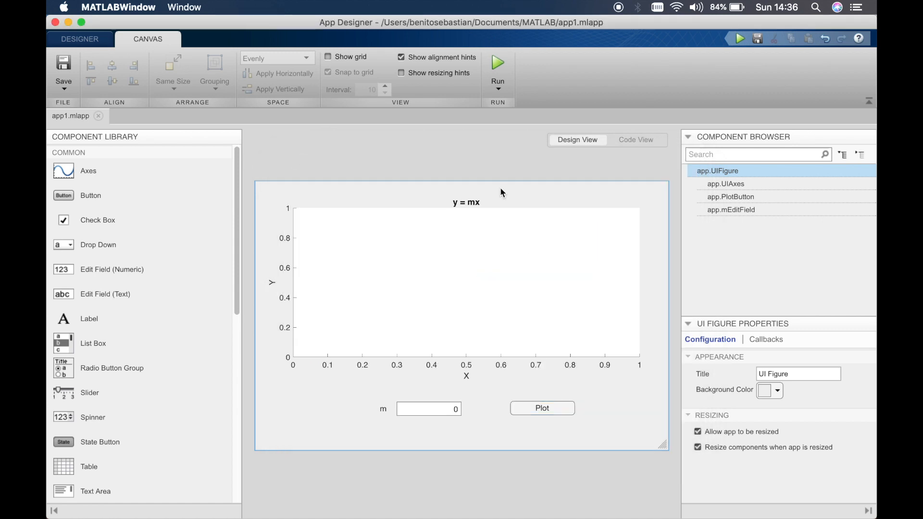